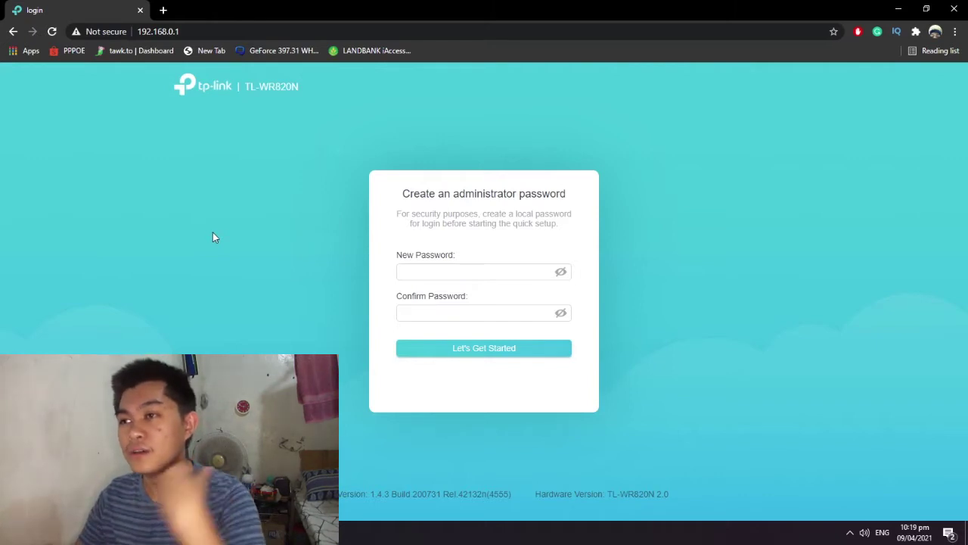
# Enter the new administrator password in New Password and Confirm Password, then submit it
pyautogui.click(492, 276)
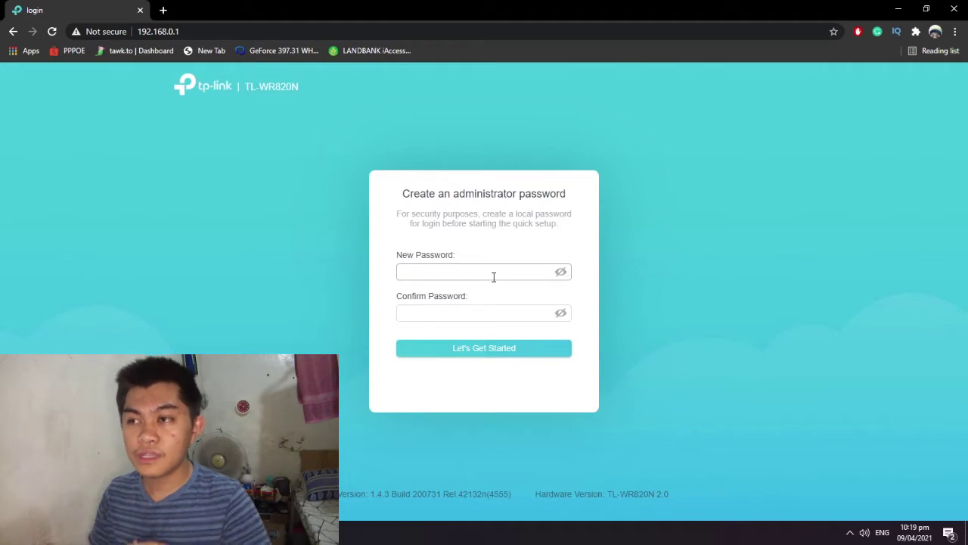
pyautogui.click(493, 277)
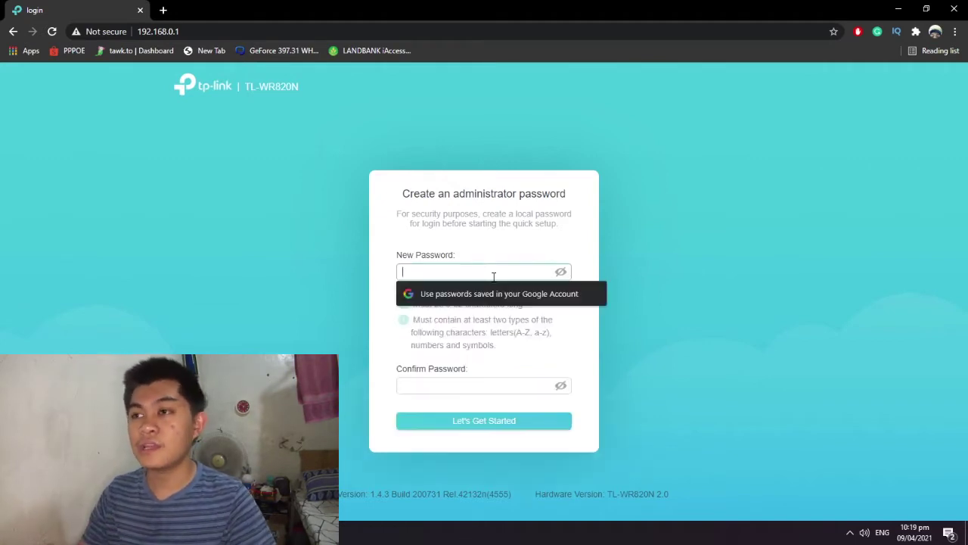
pyautogui.click(512, 344)
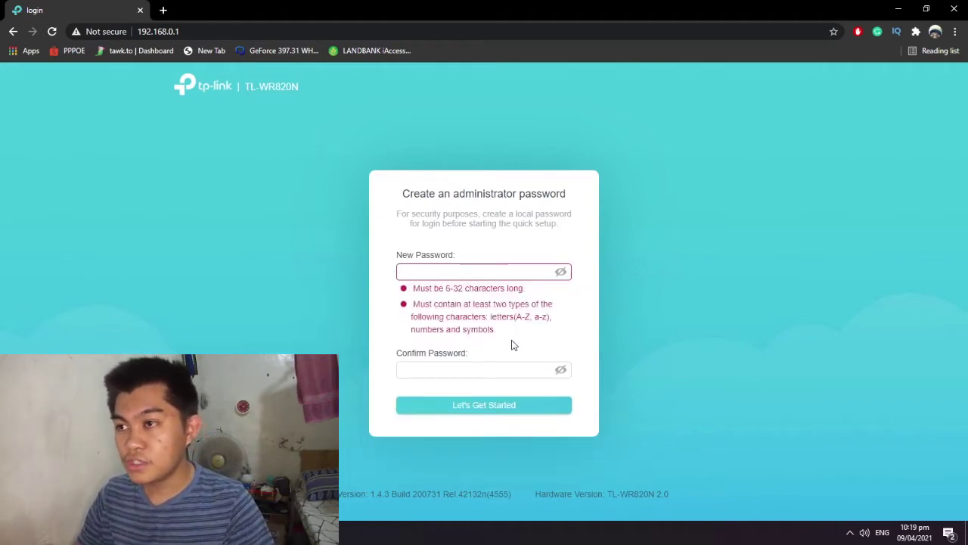
pyautogui.click(444, 273)
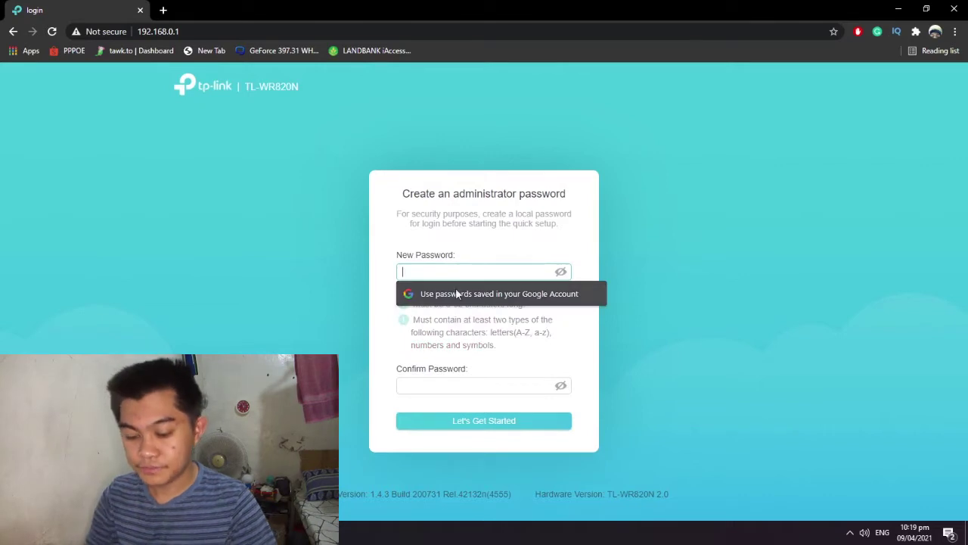
pyautogui.write('••••••••')
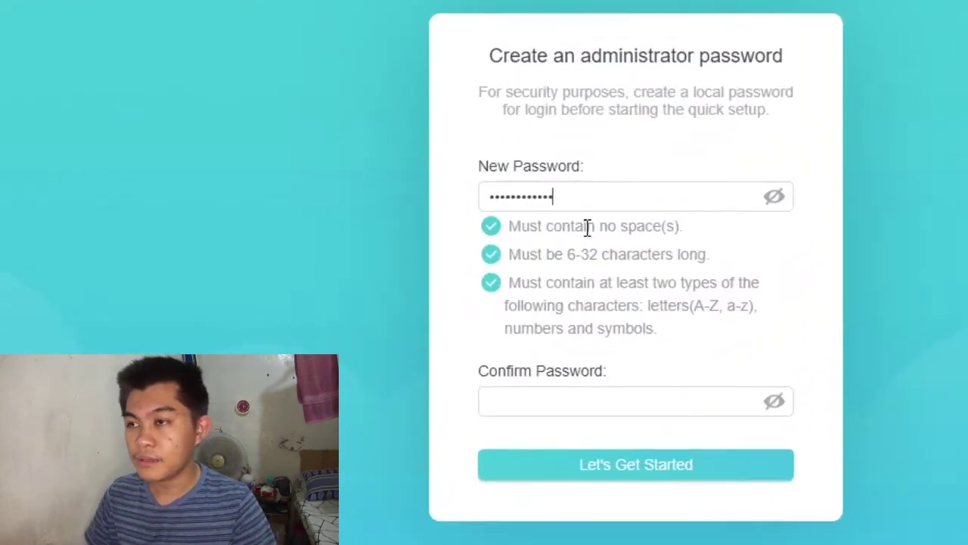
pyautogui.click(508, 238)
pyautogui.click(623, 193)
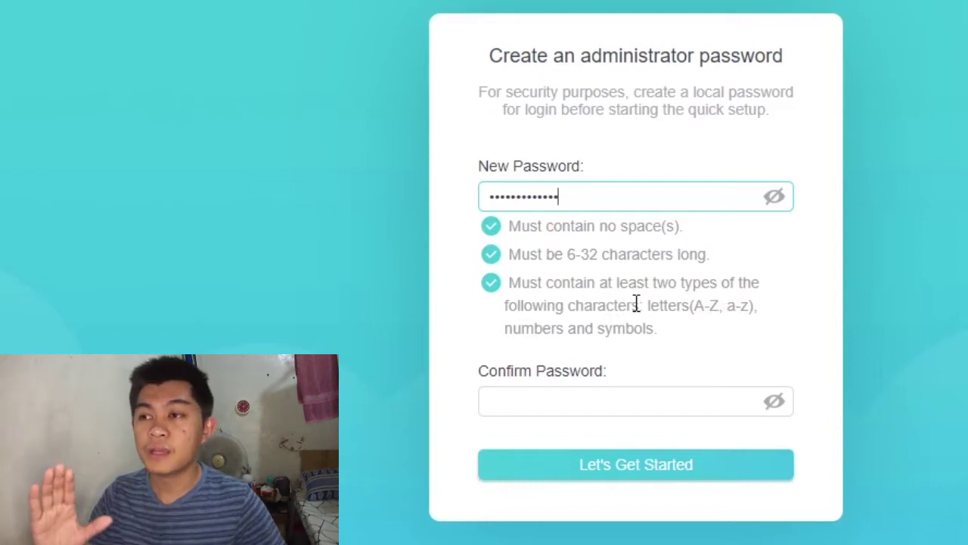
pyautogui.click(570, 402)
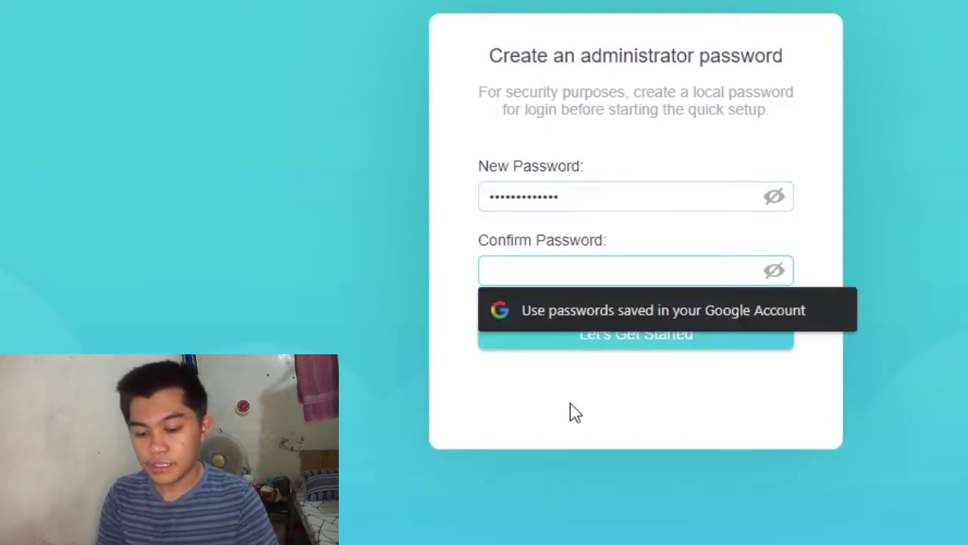
pyautogui.write('•••••••••••••')
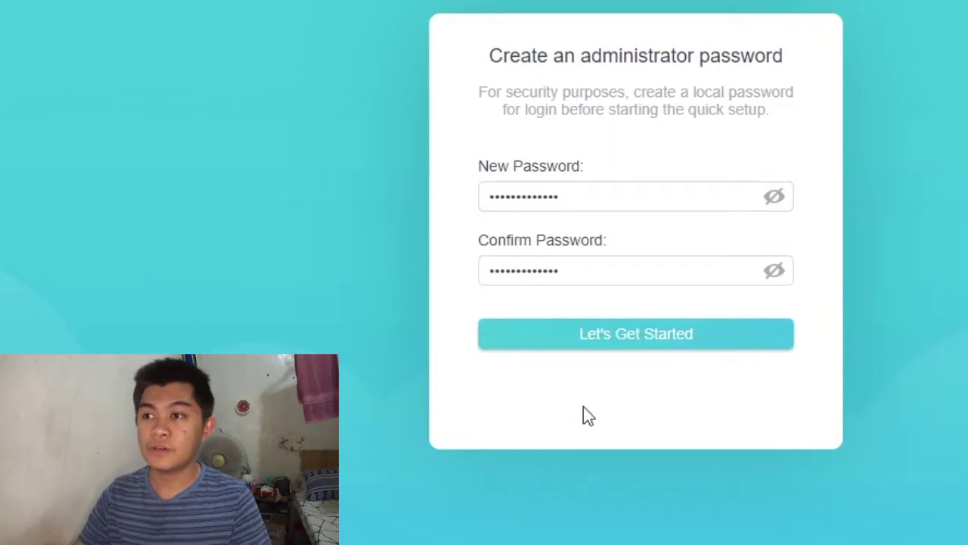
pyautogui.click(668, 341)
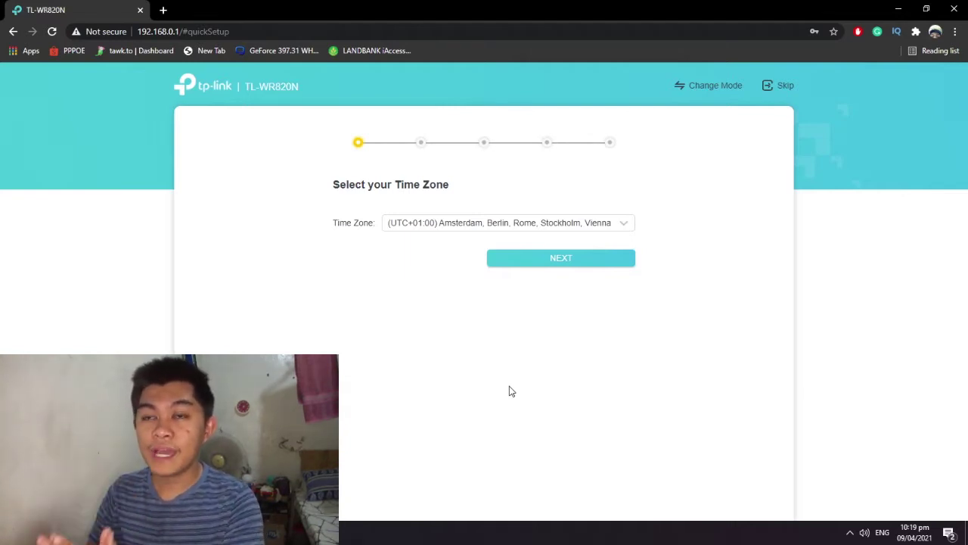
# In Change Mode, compare the Router Mode and WISP Mode descriptions and select WISP Mode
pyautogui.click(708, 86)
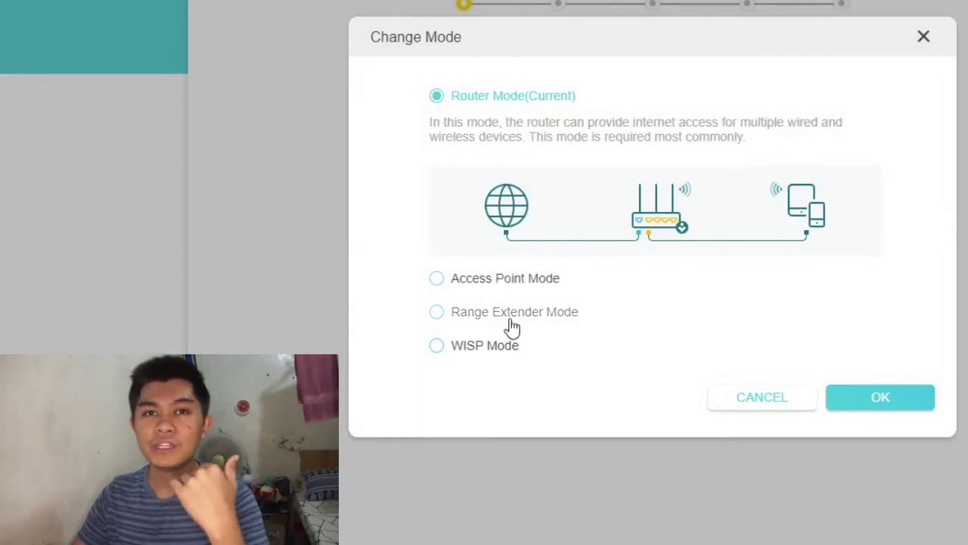
pyautogui.click(505, 354)
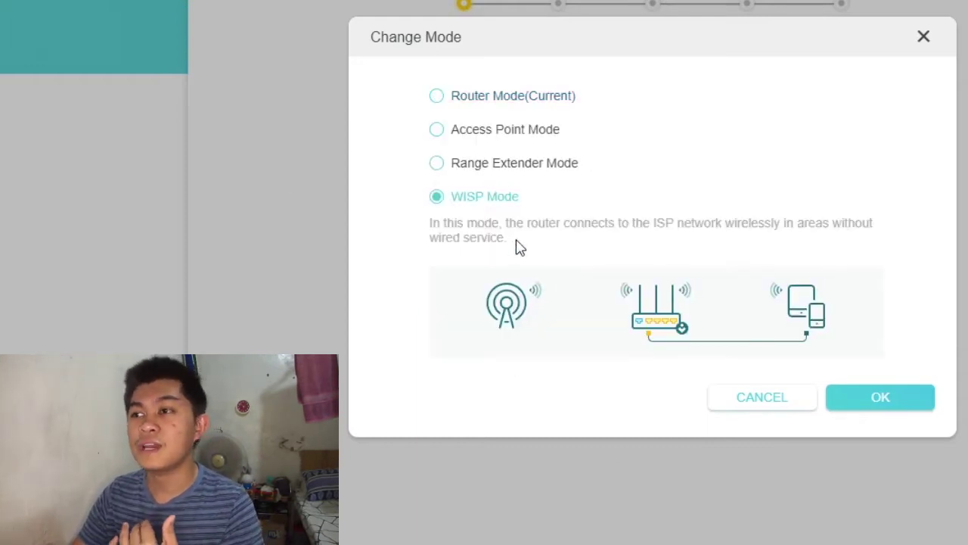
pyautogui.click(513, 97)
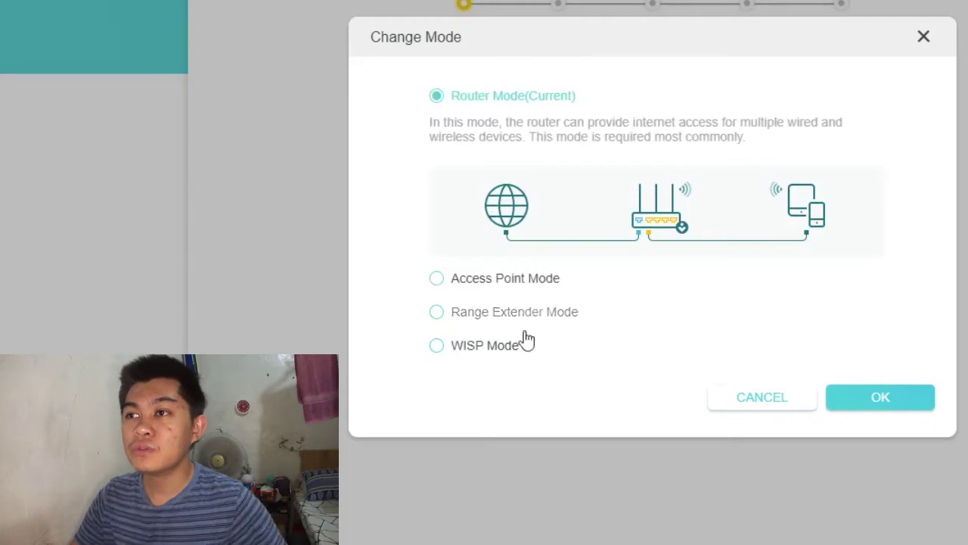
pyautogui.click(496, 347)
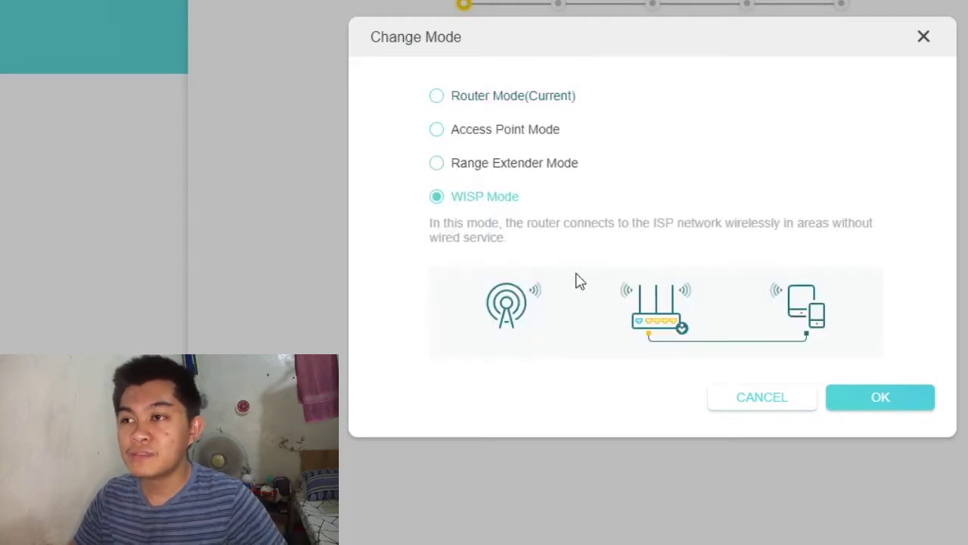
pyautogui.click(526, 96)
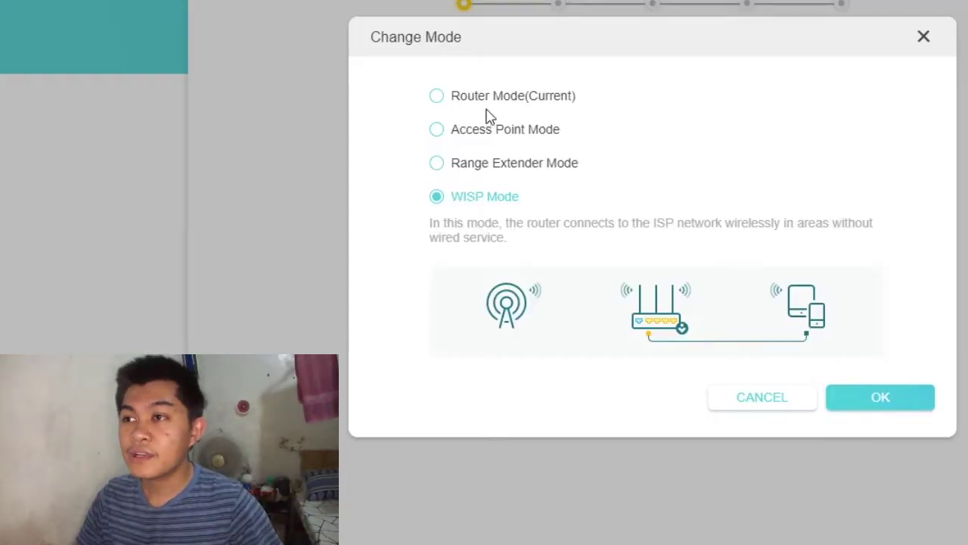
pyautogui.click(496, 97)
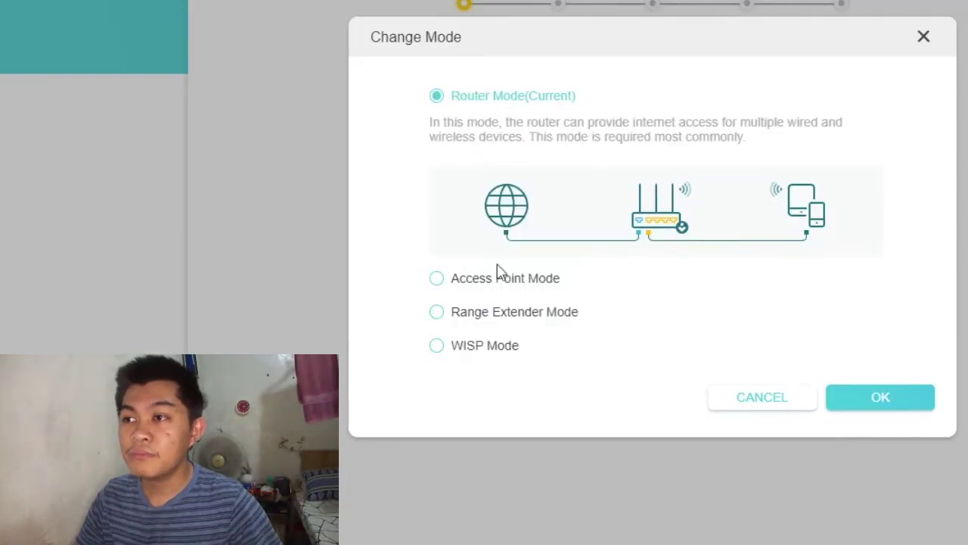
pyautogui.click(484, 345)
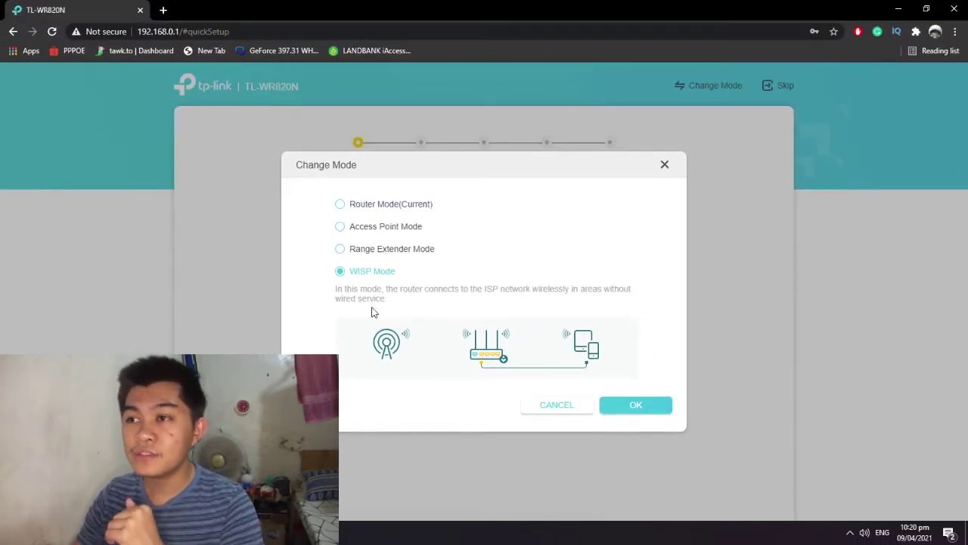
# Apply WISP Mode, confirm the reboot, and log back in with the local password
pyautogui.click(648, 405)
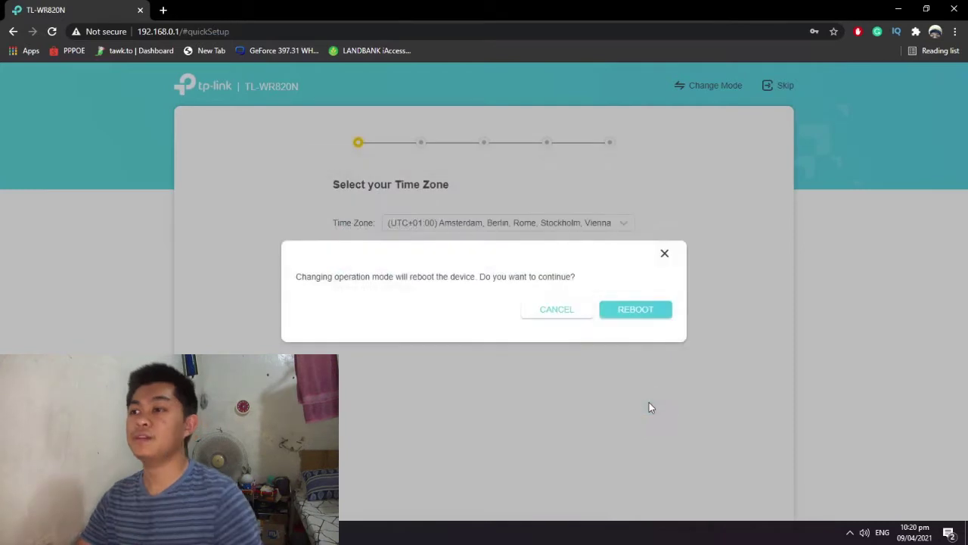
pyautogui.click(638, 314)
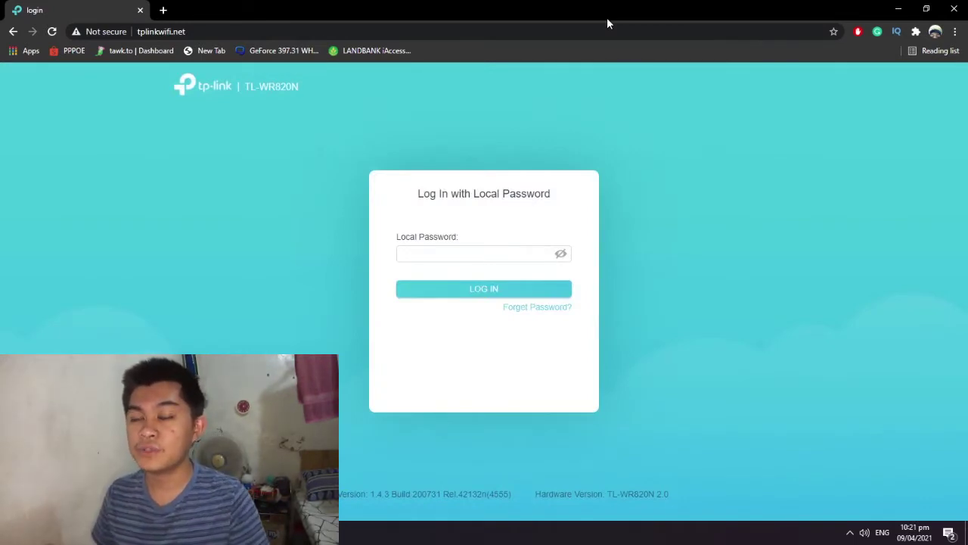
pyautogui.click(481, 254)
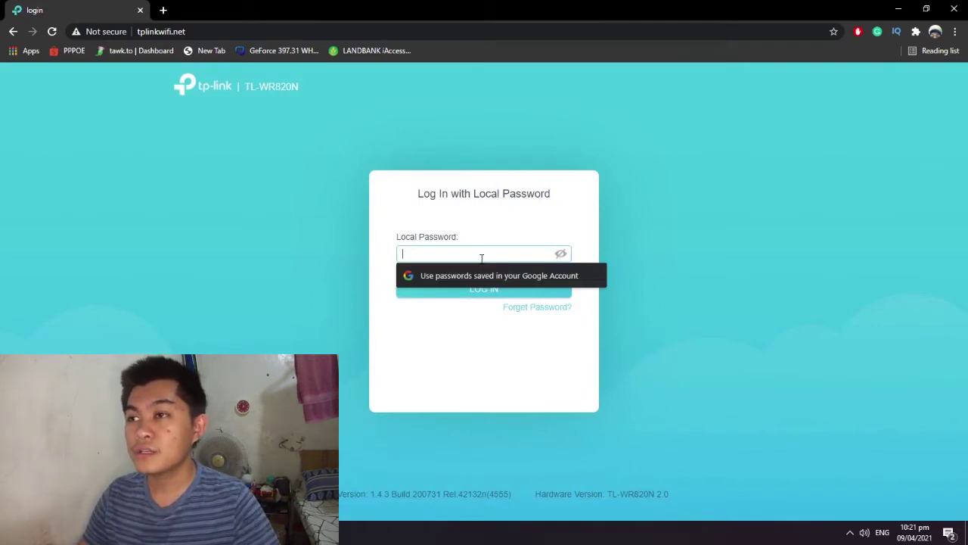
pyautogui.write('adm')
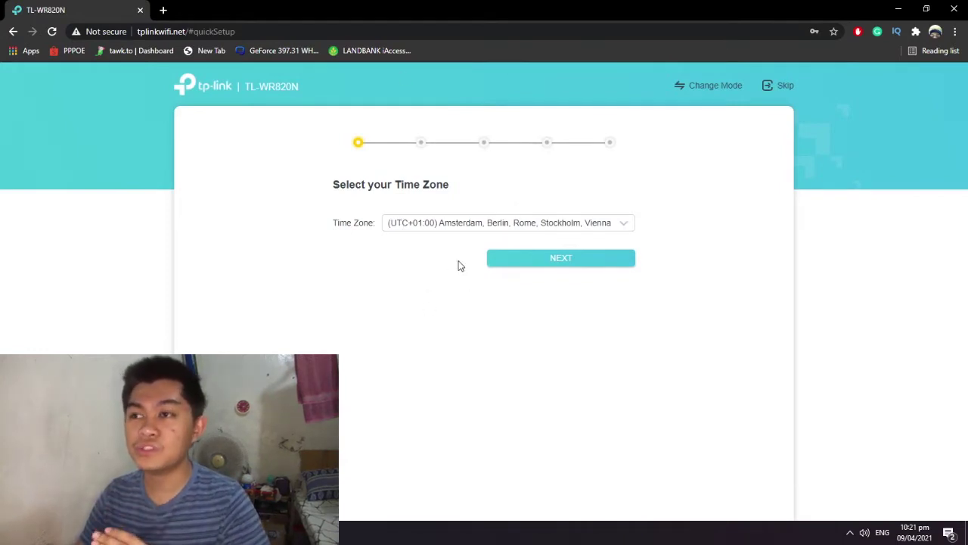
# Set the time zone to (UTC+08:00) Beijing, Chongqing, Hong Kong, Urumqi and continue
pyautogui.click(462, 232)
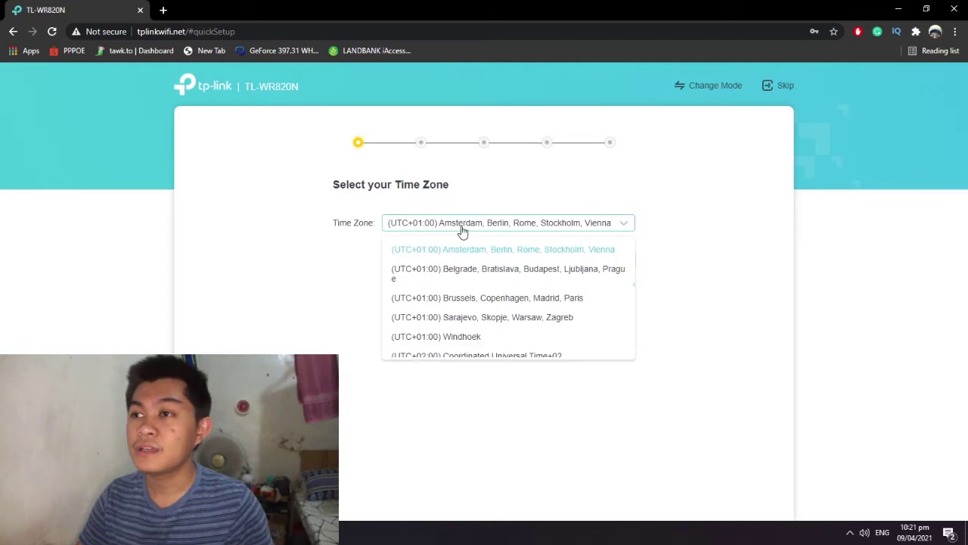
pyautogui.click(446, 230)
pyautogui.click(428, 220)
pyautogui.scroll(-4, 485, 312)
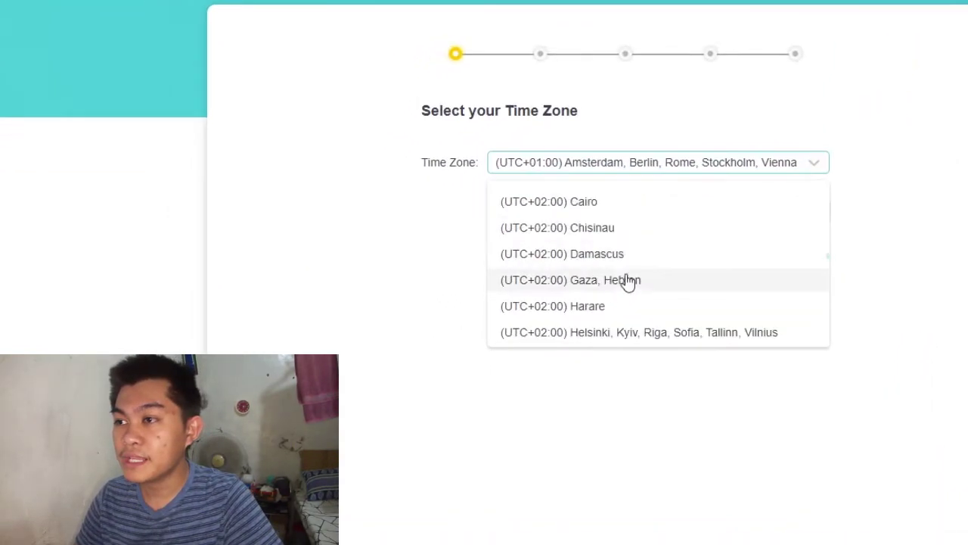
pyautogui.scroll(-12, 627, 281)
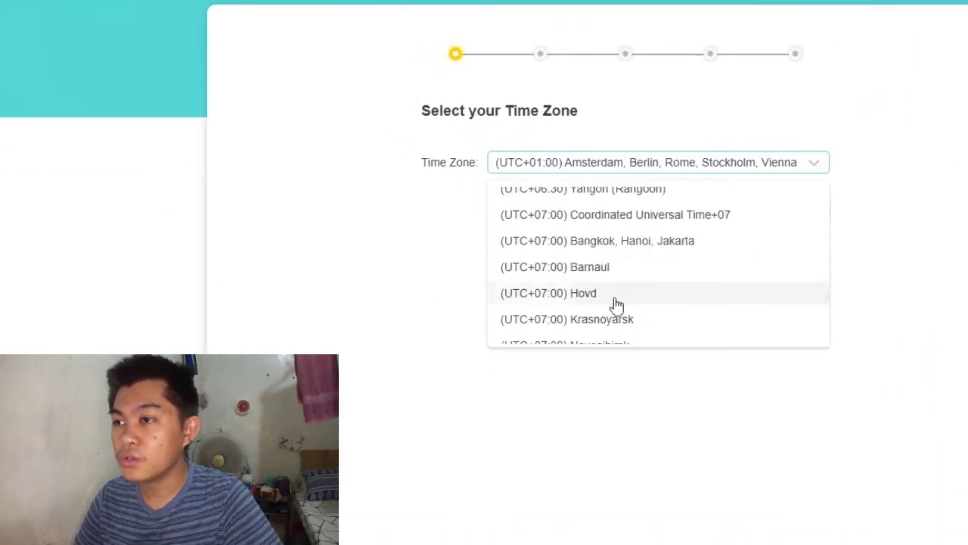
pyautogui.scroll(-4, 544, 333)
pyautogui.scroll(1, 557, 325)
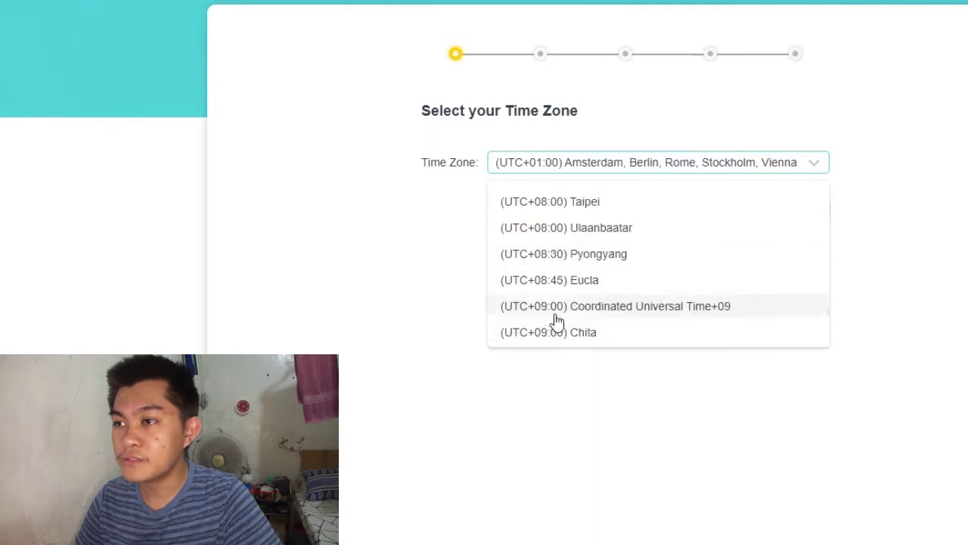
pyautogui.scroll(2, 552, 333)
pyautogui.click(652, 261)
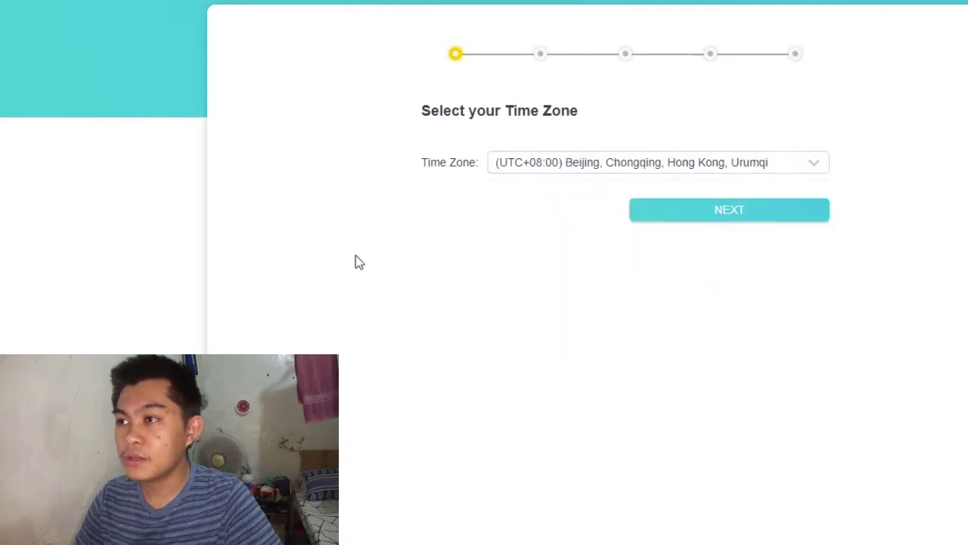
pyautogui.click(776, 218)
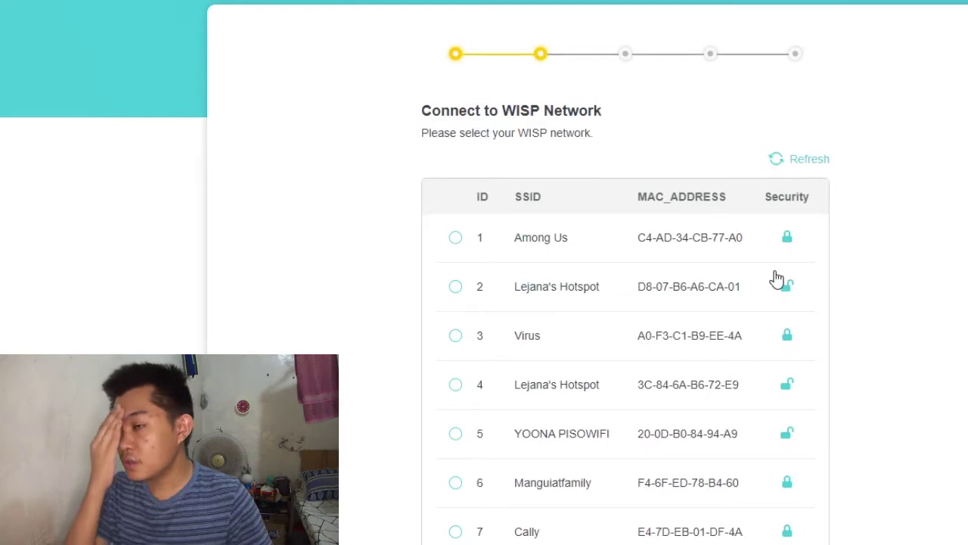
# Scroll through the list of scanned WISP networks
pyautogui.scroll(-1, 854, 303)
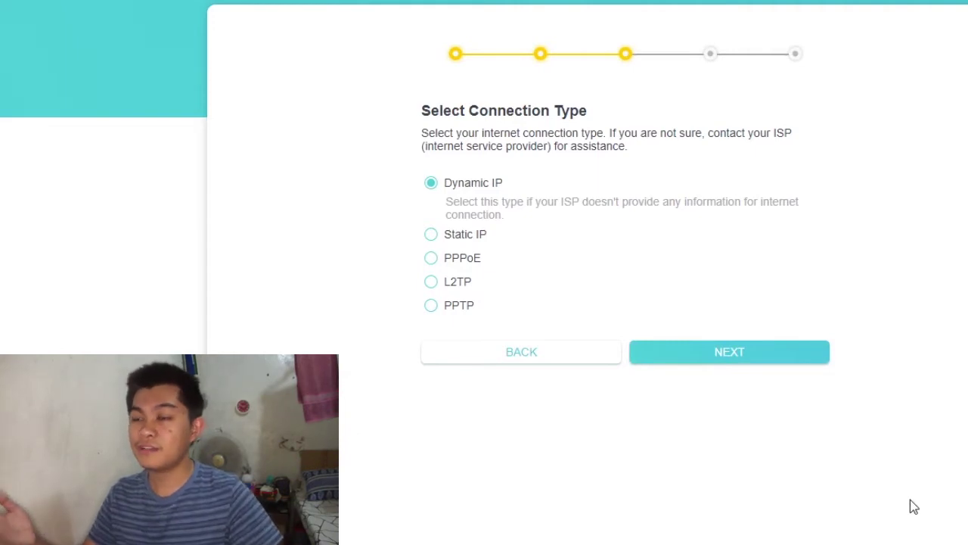
# Choose PPPoE, enter the ISP username and password, reveal the password to check it, and continue
pyautogui.click(469, 258)
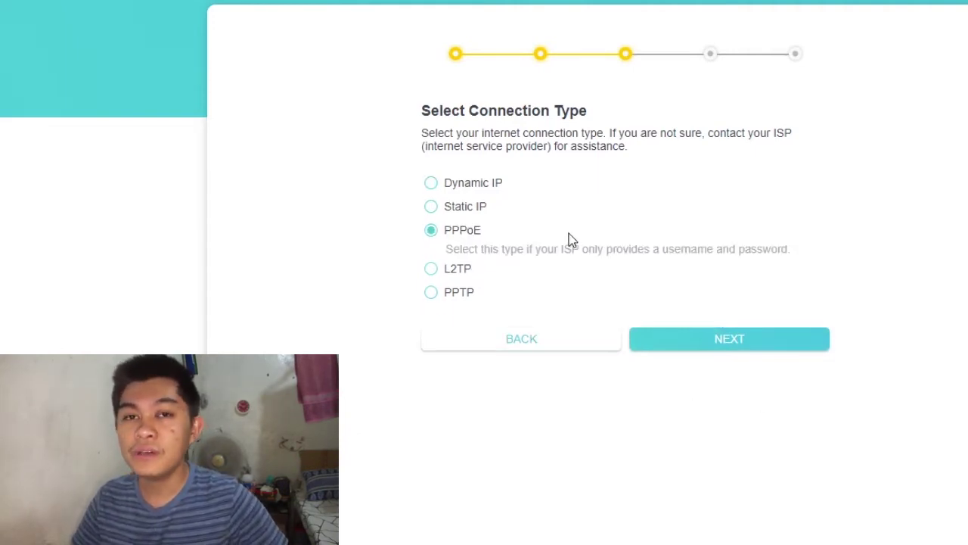
pyautogui.click(721, 346)
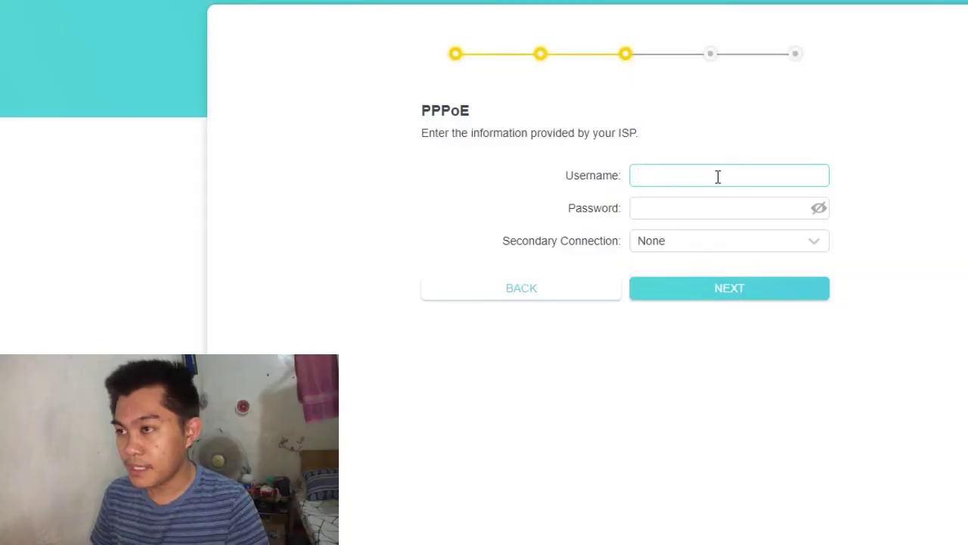
pyautogui.write('tplink')
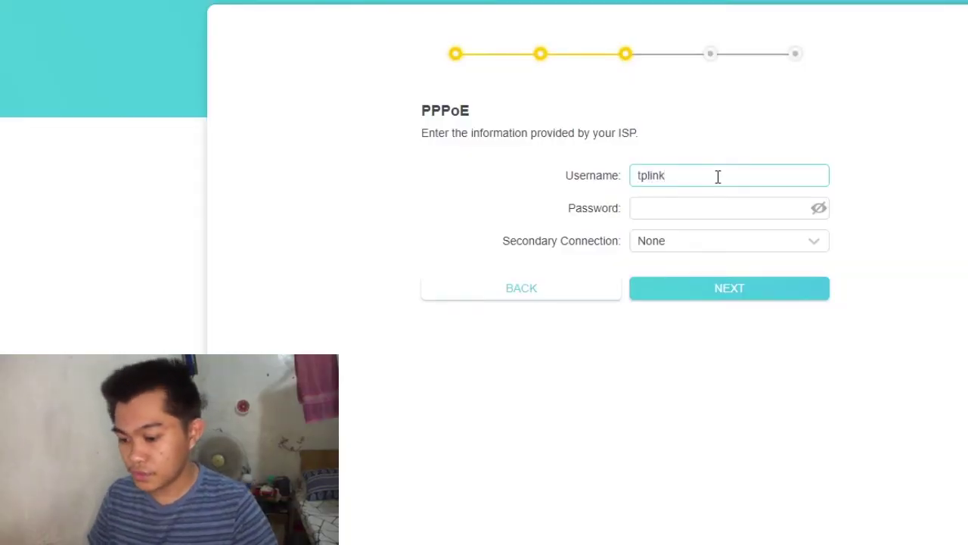
pyautogui.write('123')
pyautogui.press('Tab')
pyautogui.write('tp')
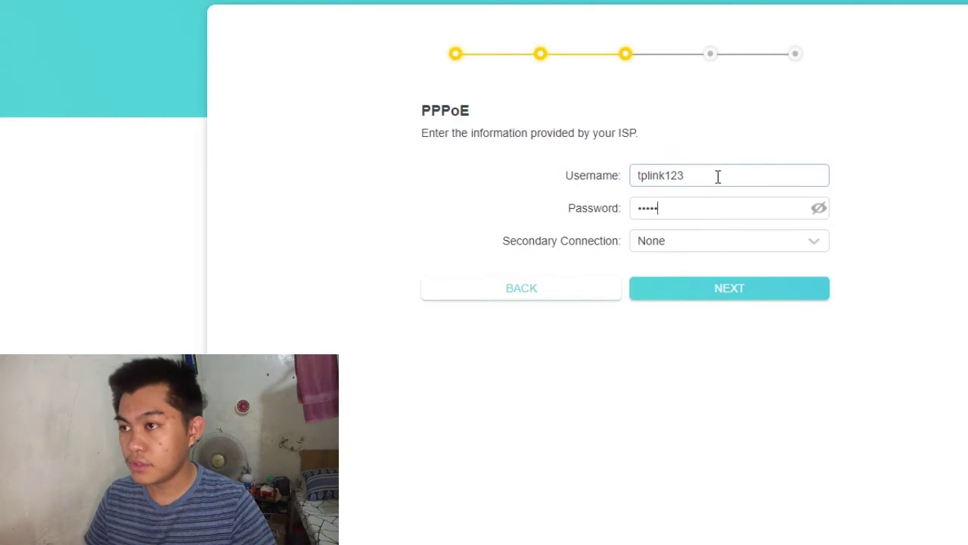
pyautogui.click(818, 208)
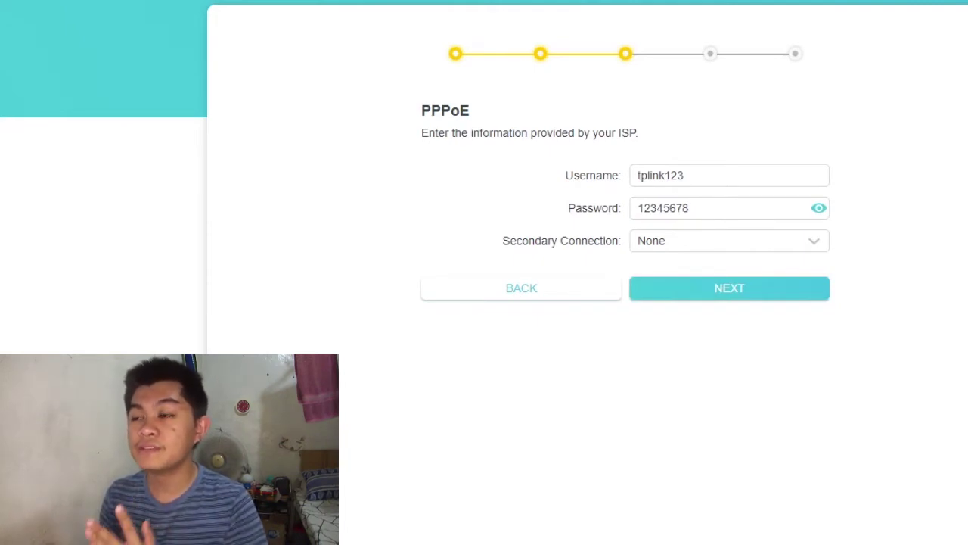
pyautogui.click(741, 302)
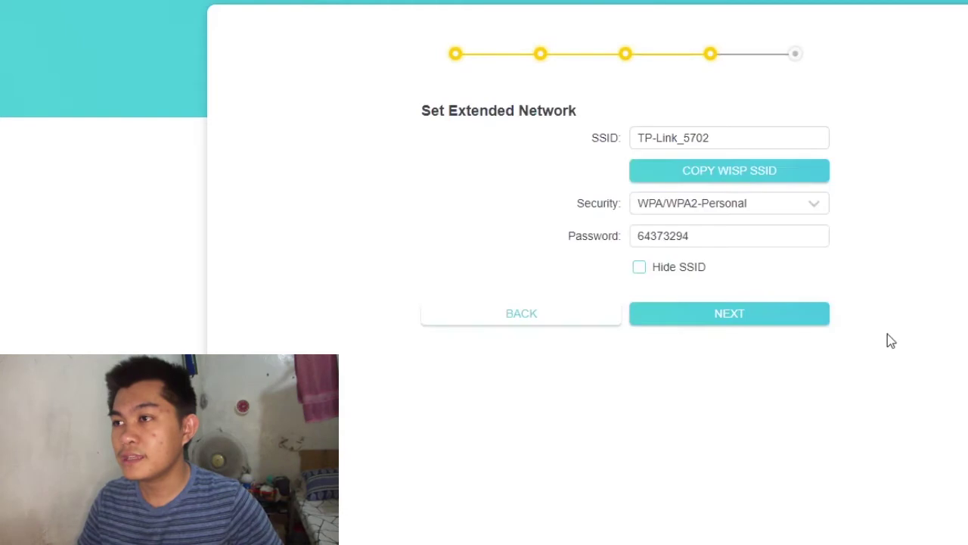
# Rename the extended network SSID to Nerdy-Boi
pyautogui.press('Tab')
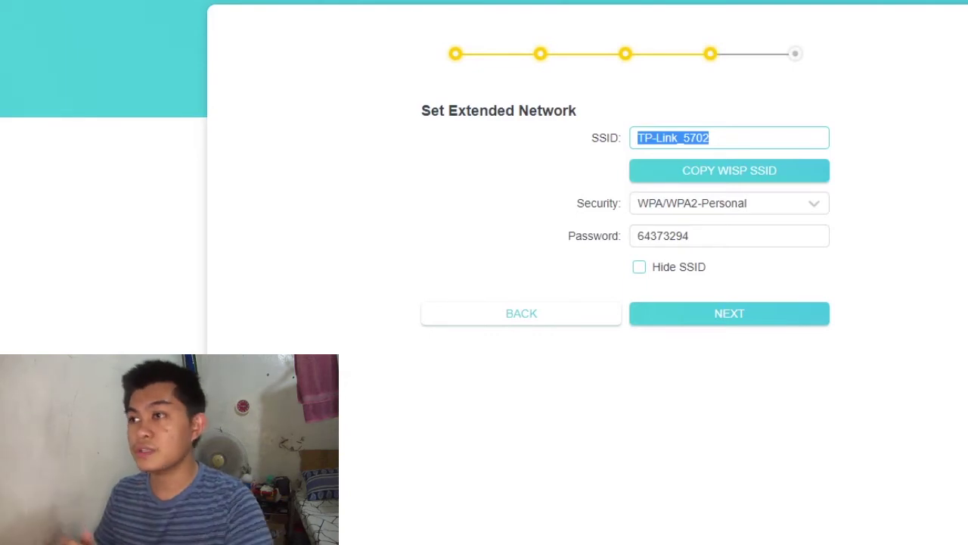
pyautogui.write('H')
pyautogui.hotkey('ctrl', 'a')
pyautogui.press('BackSpace')
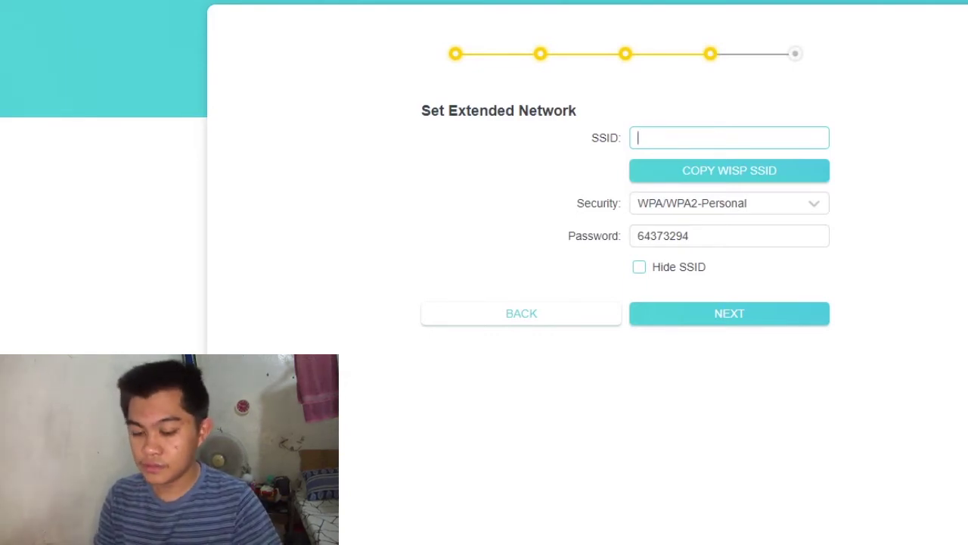
pyautogui.write('You')
pyautogui.hotkey('ctrl', 'a')
pyautogui.write('NERDY')
pyautogui.hotkey('ctrl', 'a')
pyautogui.press('BackSpace')
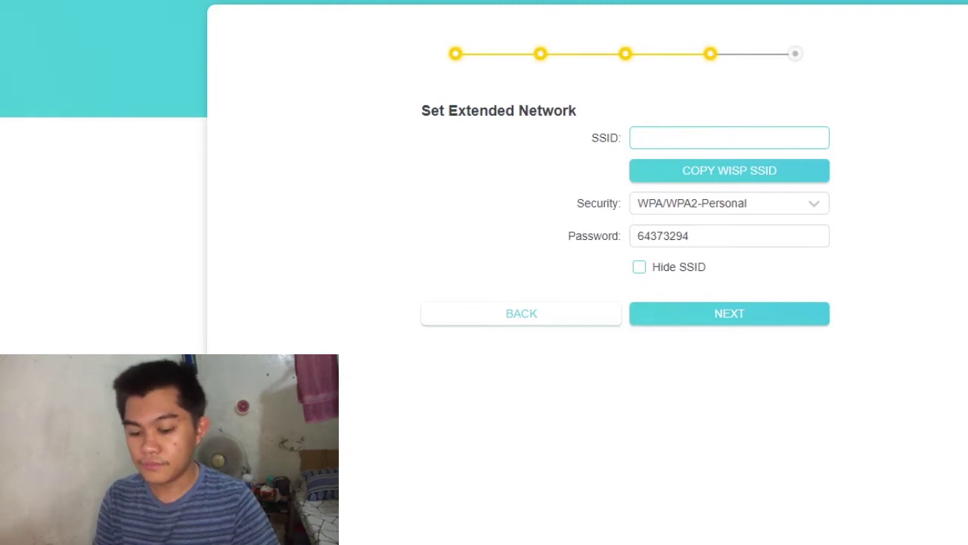
pyautogui.write('Berd')
pyautogui.hotkey('ctrl', 'a')
pyautogui.write('Ne')
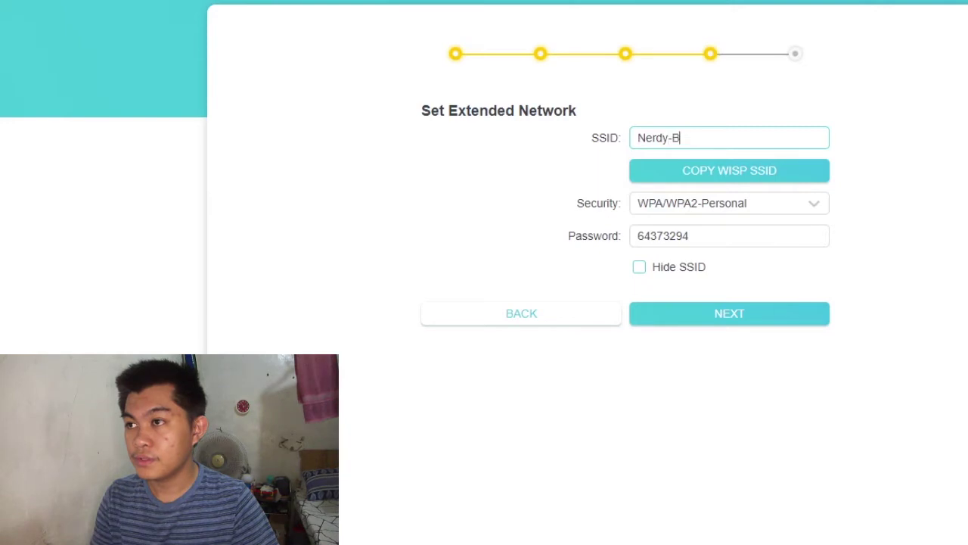
pyautogui.write('rdy-Boi')
pyautogui.press('Tab')
# Keep WPA/WPA2-Personal security, set a new Wi-Fi password, and continue to the summary
pyautogui.click(661, 235)
pyautogui.click(727, 205)
pyautogui.click(728, 206)
pyautogui.doubleClick(737, 235)
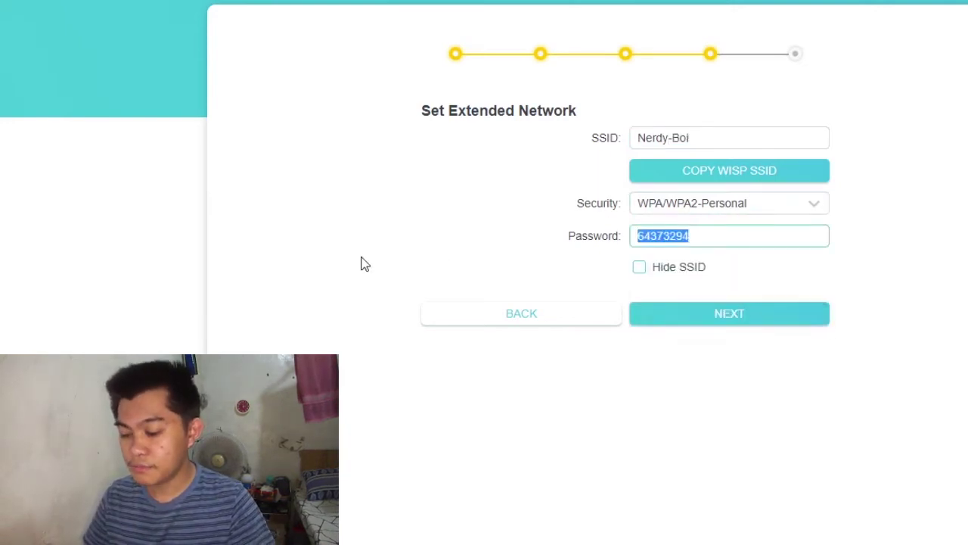
pyautogui.write('asdfghjkl')
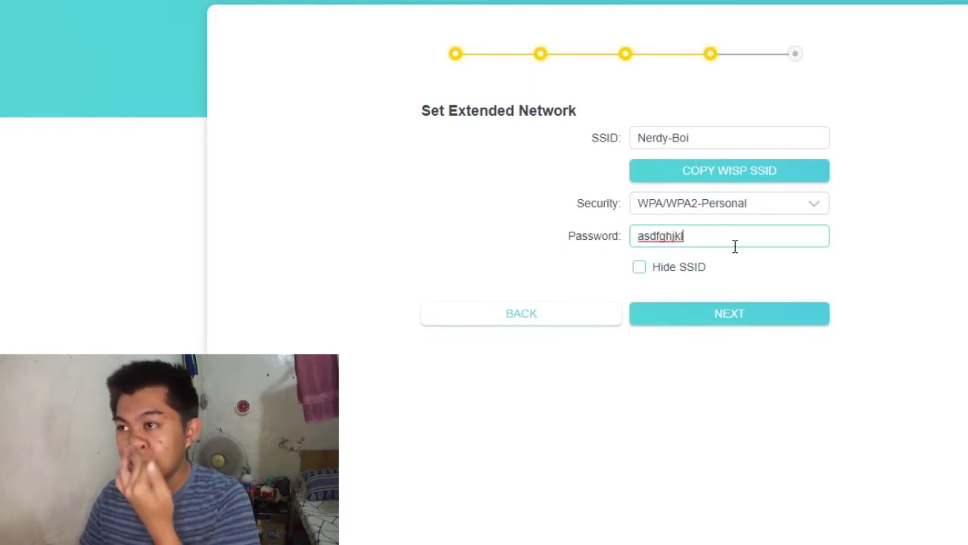
pyautogui.doubleClick(735, 244)
pyautogui.write('asdfghjkl')
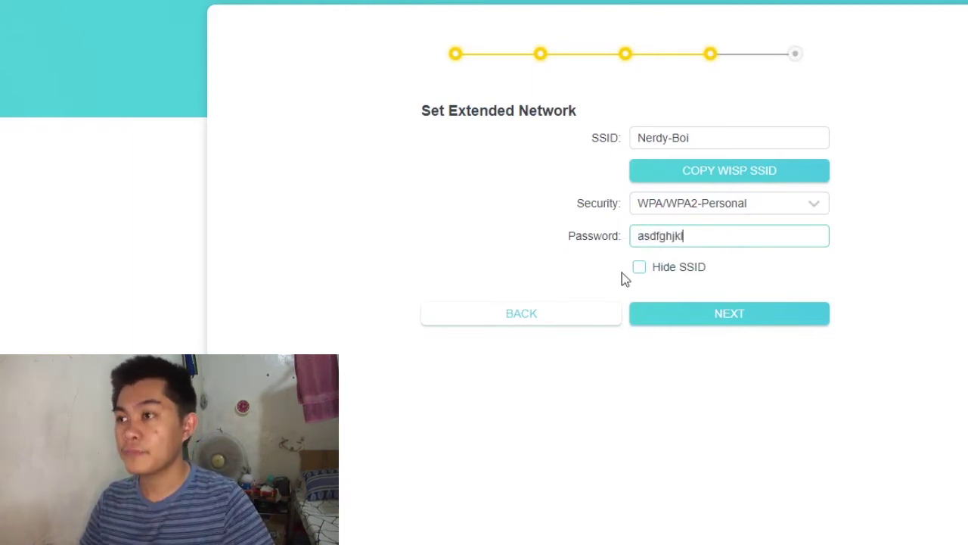
pyautogui.click(747, 325)
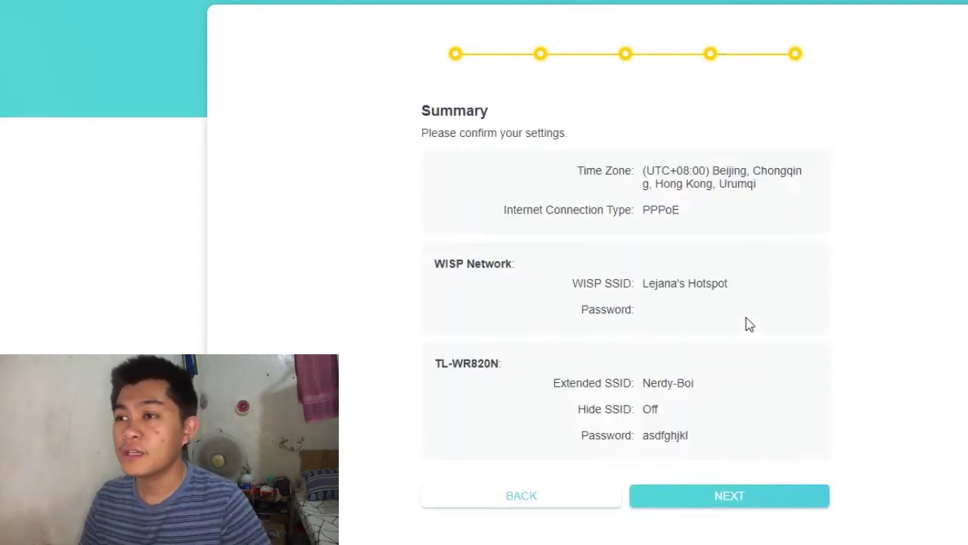
# Review the summary's PPPoE, WISP network and Nerdy-Boi extended network details, then apply the settings
pyautogui.moveTo(550, 189); pyautogui.dragTo(488, 210)
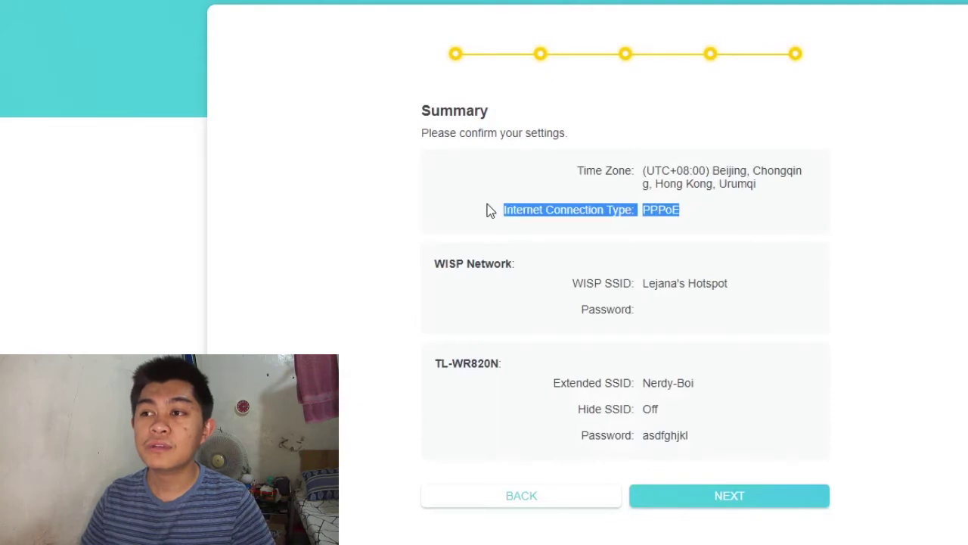
pyautogui.click(717, 360)
pyautogui.moveTo(450, 266); pyautogui.dragTo(710, 322)
pyautogui.click(711, 319)
pyautogui.scroll(-1, 704, 314)
pyautogui.moveTo(434, 338); pyautogui.dragTo(633, 410)
pyautogui.click(741, 418)
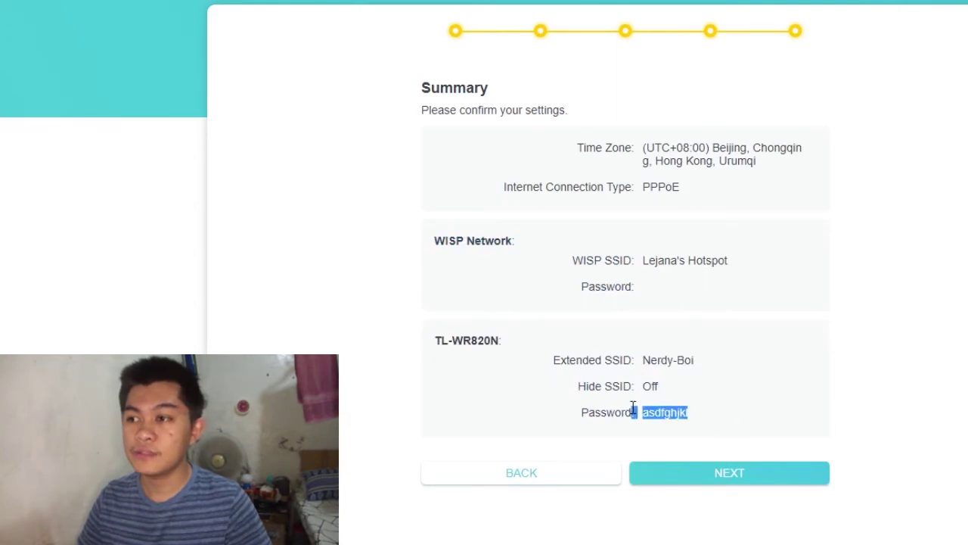
pyautogui.moveTo(724, 368); pyautogui.dragTo(617, 361)
pyautogui.click(806, 381)
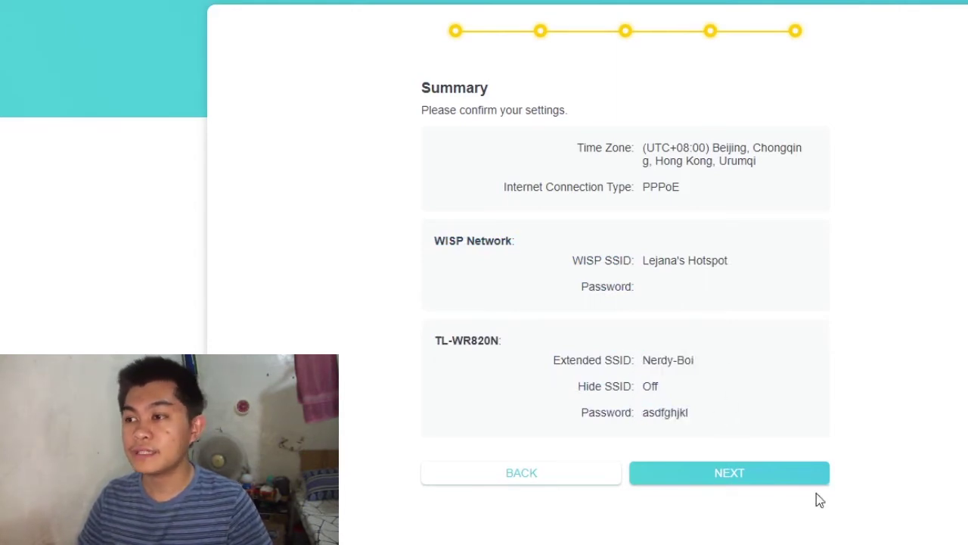
pyautogui.click(791, 471)
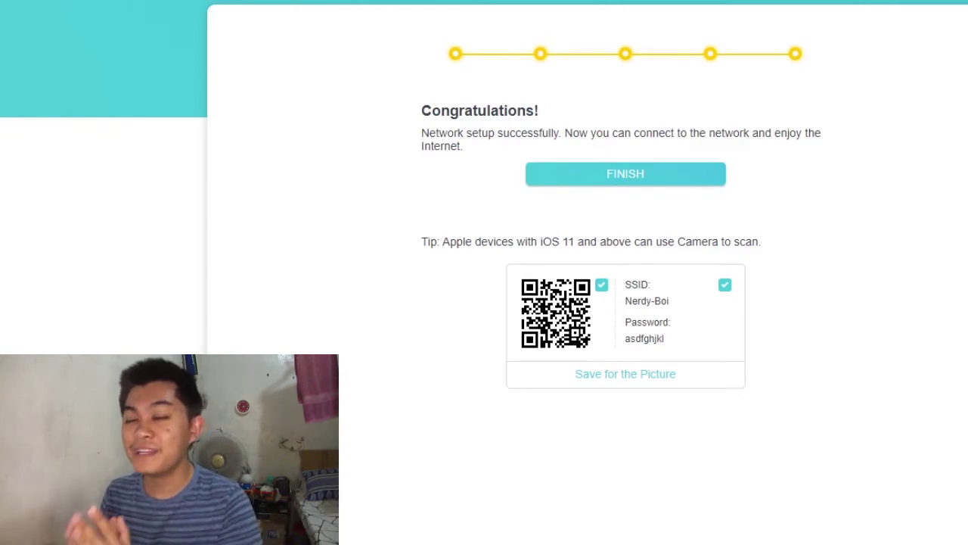
# Finish the wizard and review Internet Status: connected hotspot name, internet IP and WAN MAC address
pyautogui.click(649, 173)
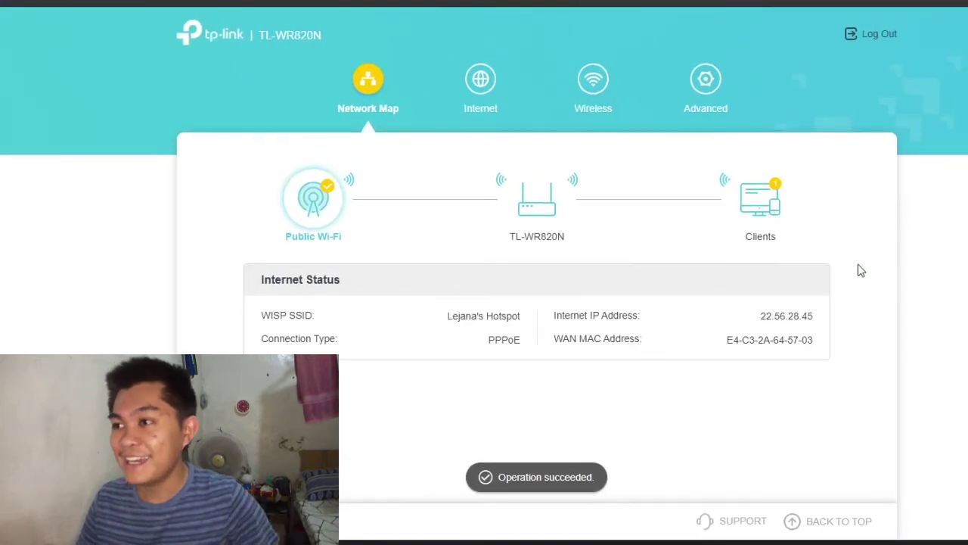
pyautogui.moveTo(259, 283); pyautogui.dragTo(341, 281)
pyautogui.moveTo(436, 317); pyautogui.dragTo(531, 326)
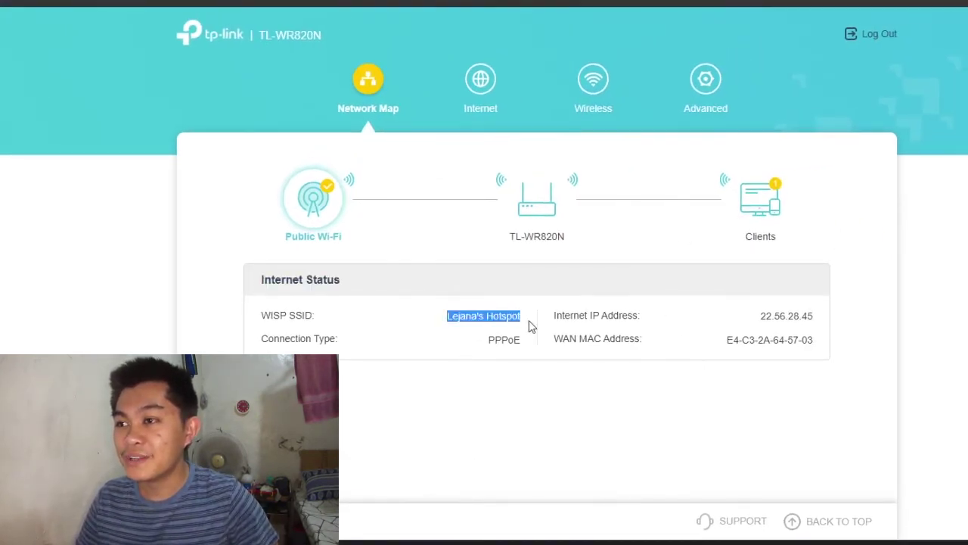
pyautogui.click(530, 325)
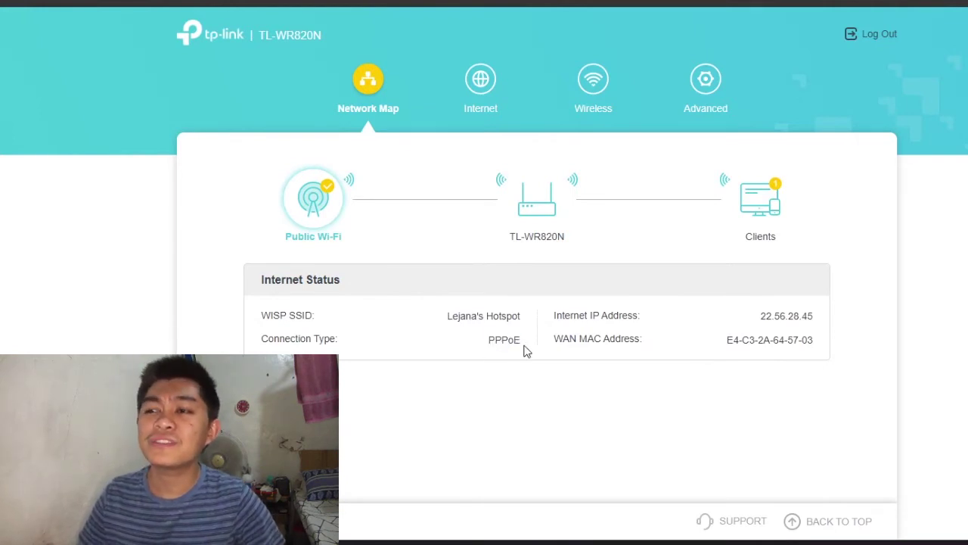
pyautogui.moveTo(689, 356); pyautogui.dragTo(791, 315)
pyautogui.click(655, 277)
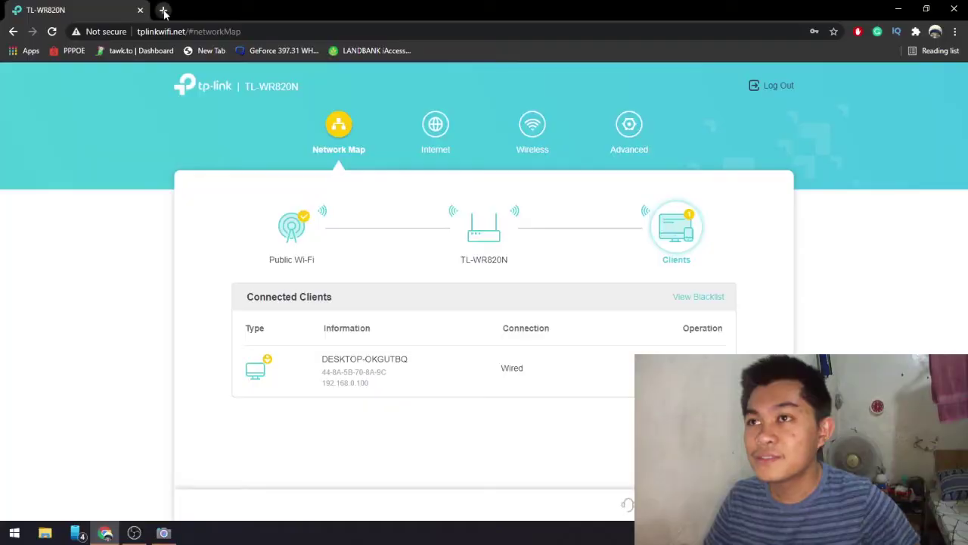
# Open a new browser tab and go to youtube.com
pyautogui.click(164, 12)
pyautogui.write('youtube.')
pyautogui.press('Return')
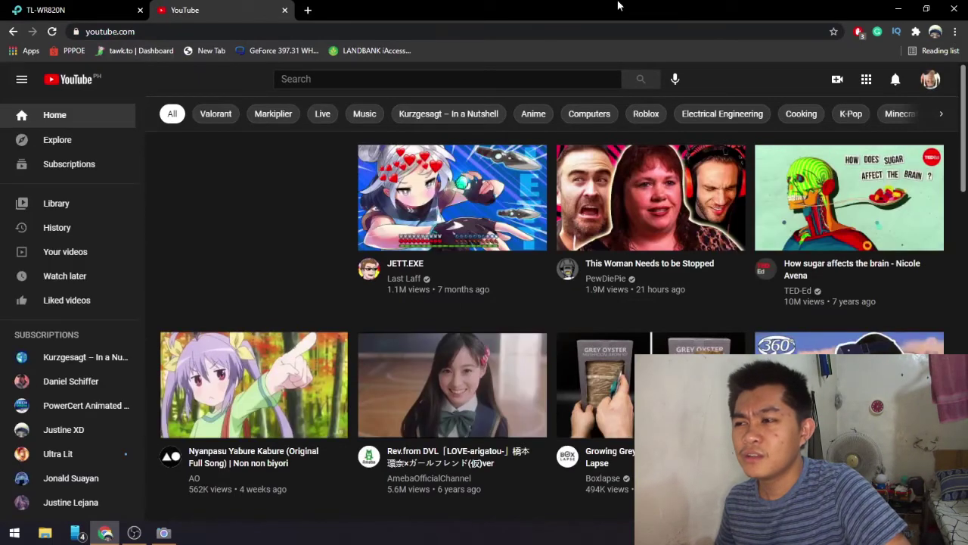
# Play 'Unboxing 3 PETABYTES of storage!!' from the YouTube feed and jump to about 0:56
pyautogui.scroll(-5, 647, 304)
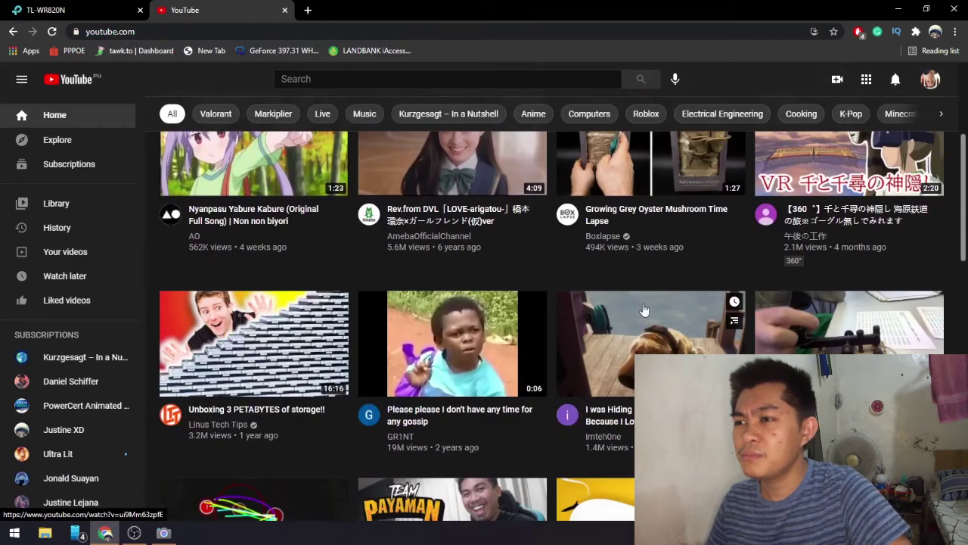
pyautogui.scroll(-3, 581, 256)
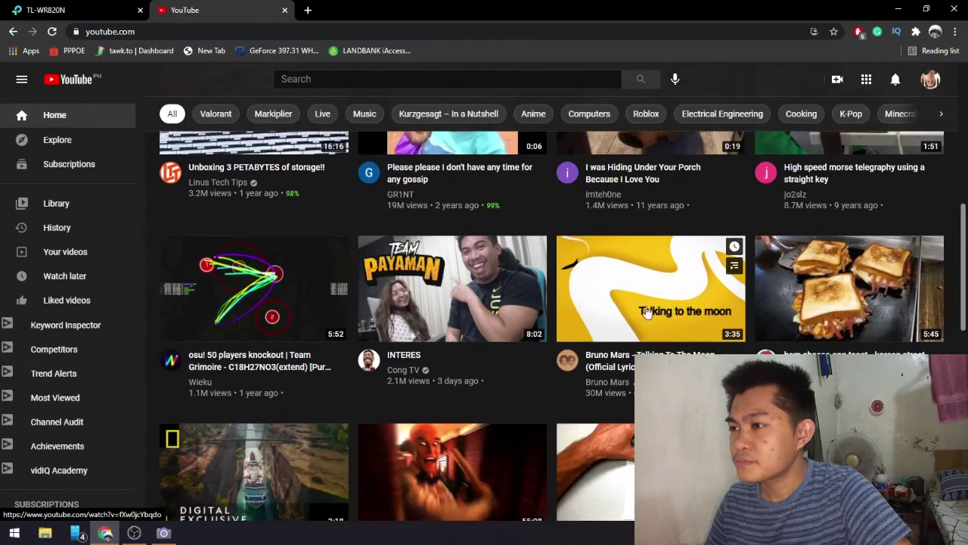
pyautogui.scroll(-1, 432, 309)
pyautogui.scroll(-2, 393, 351)
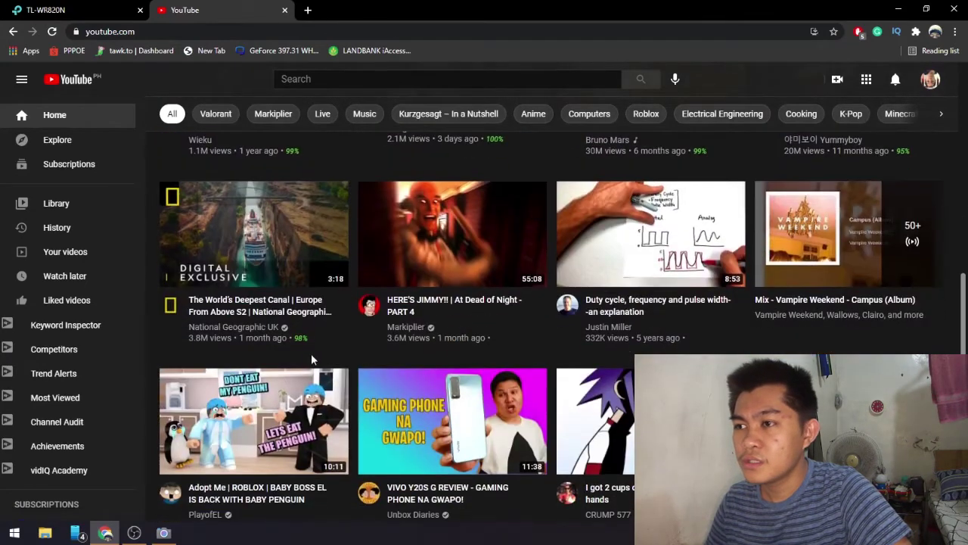
pyautogui.press('Home')
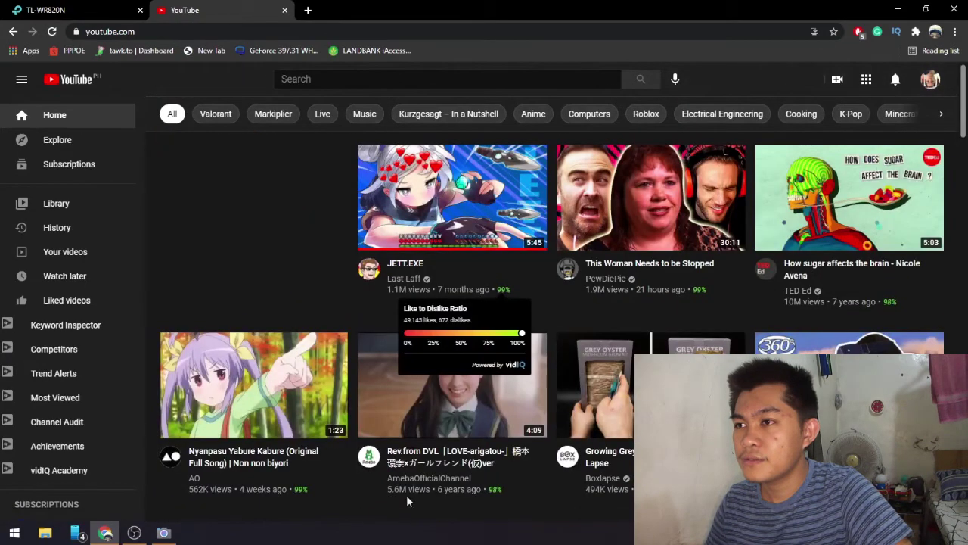
pyautogui.scroll(-3, 594, 315)
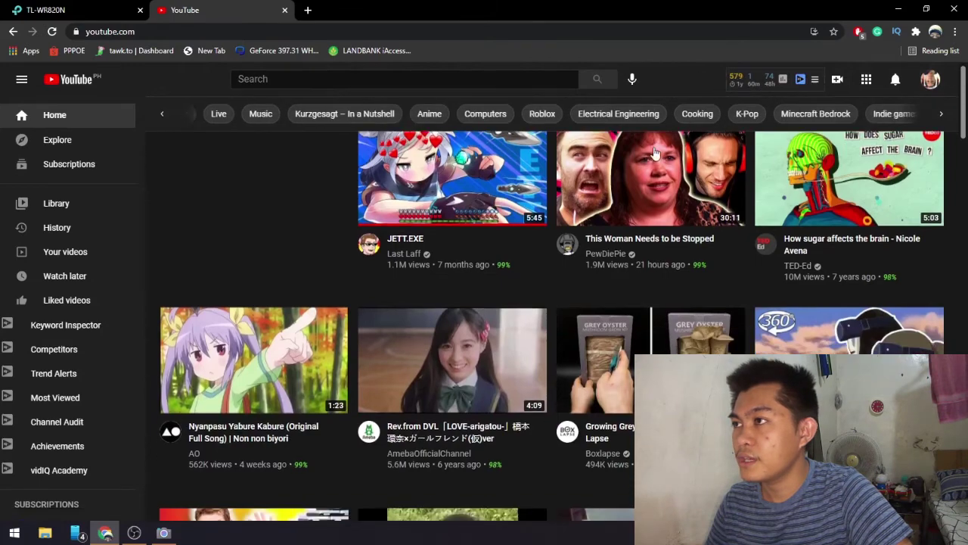
pyautogui.scroll(-4, 594, 315)
pyautogui.scroll(3, 302, 317)
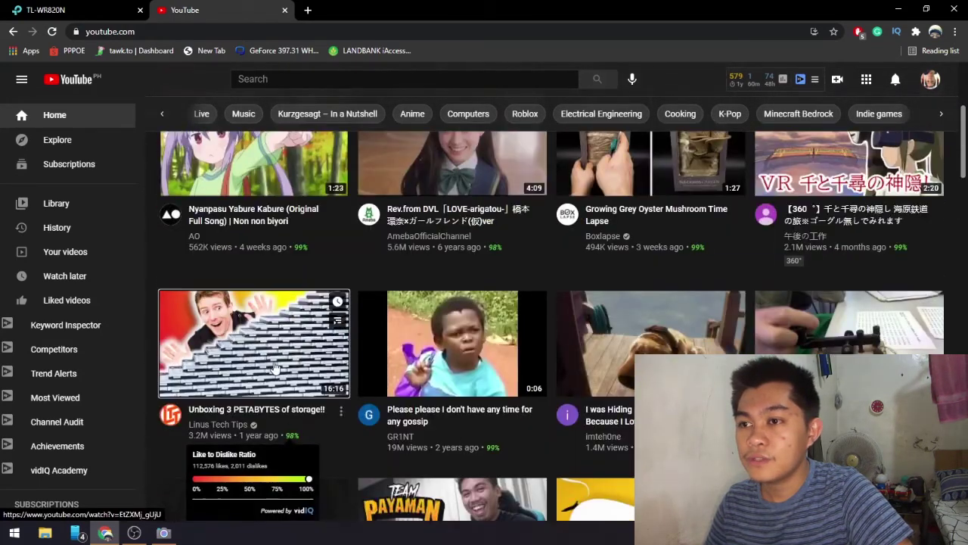
pyautogui.click(274, 369)
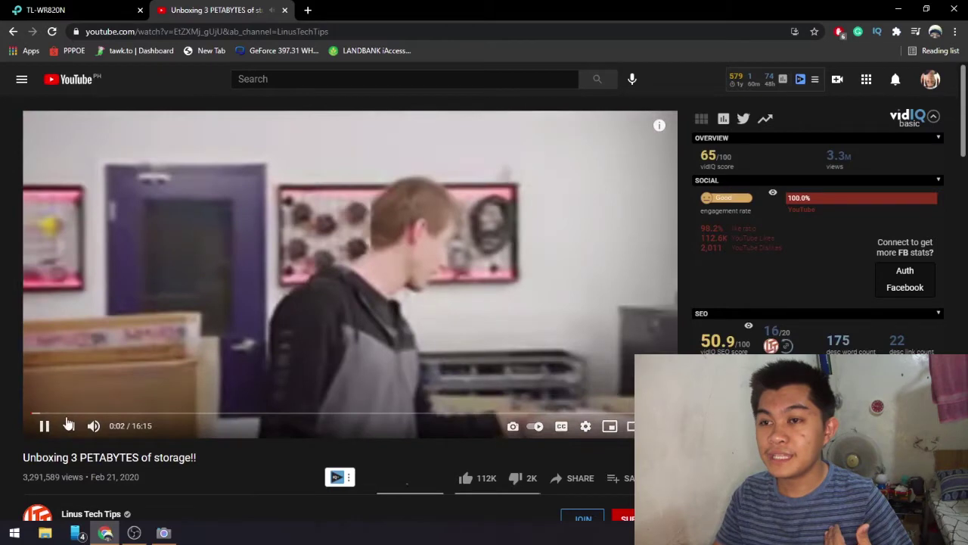
pyautogui.click(67, 414)
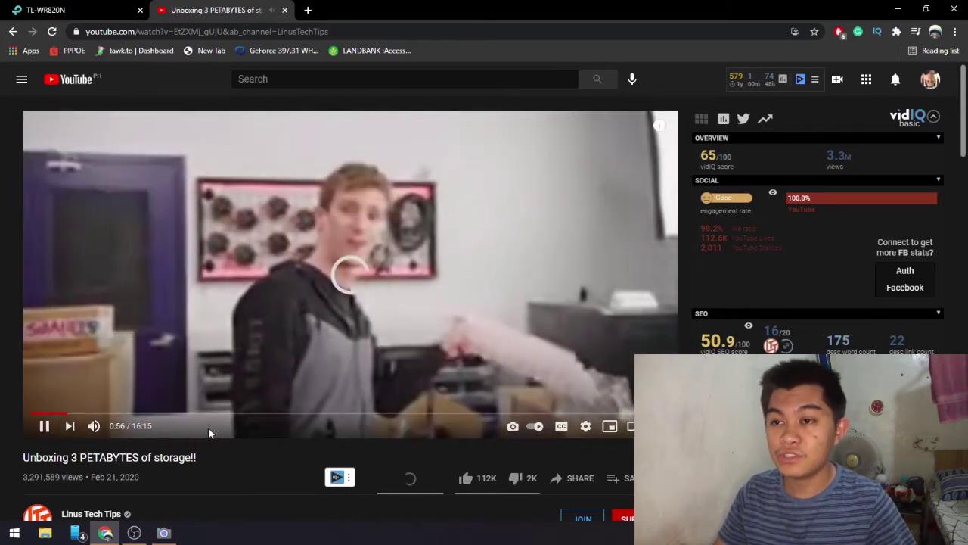